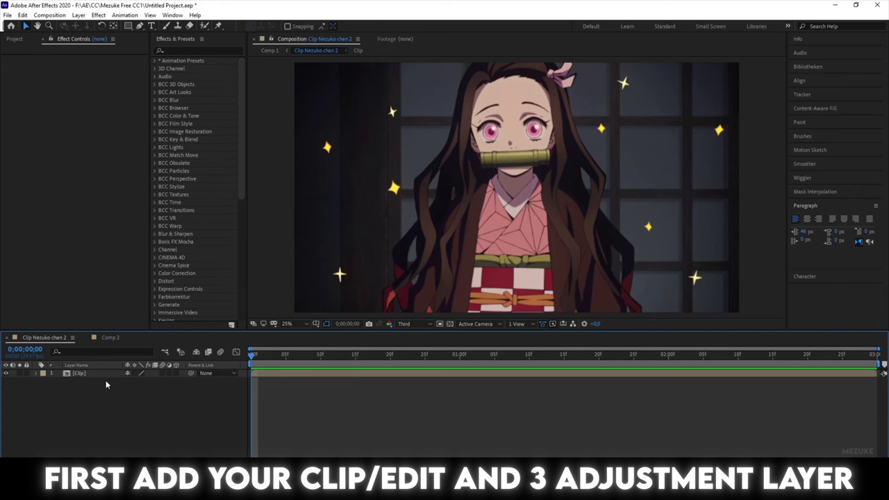
Add a new adjustment layer above the Clip layer and duplicate it to make three adjustment layers
{"action": "left_click", "coordinate": [84, 374]}
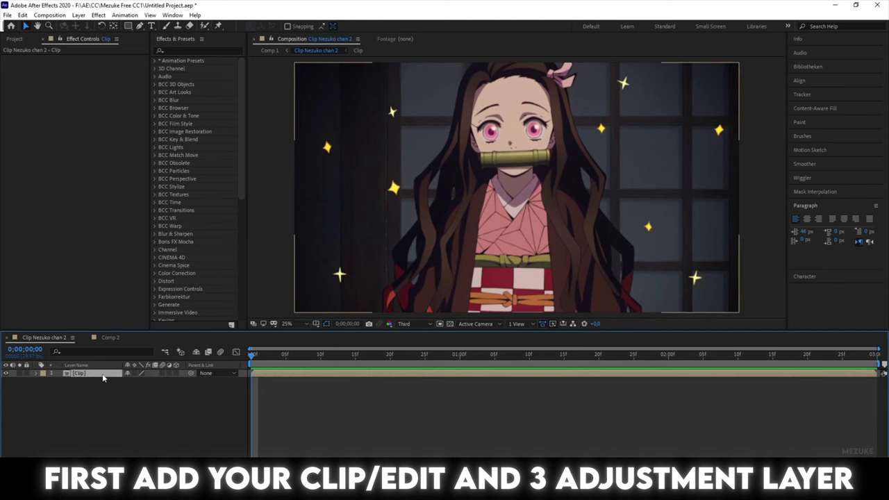
{"action": "right_click", "coordinate": [152, 417]}
{"action": "mouse_move", "coordinate": [213, 320]}
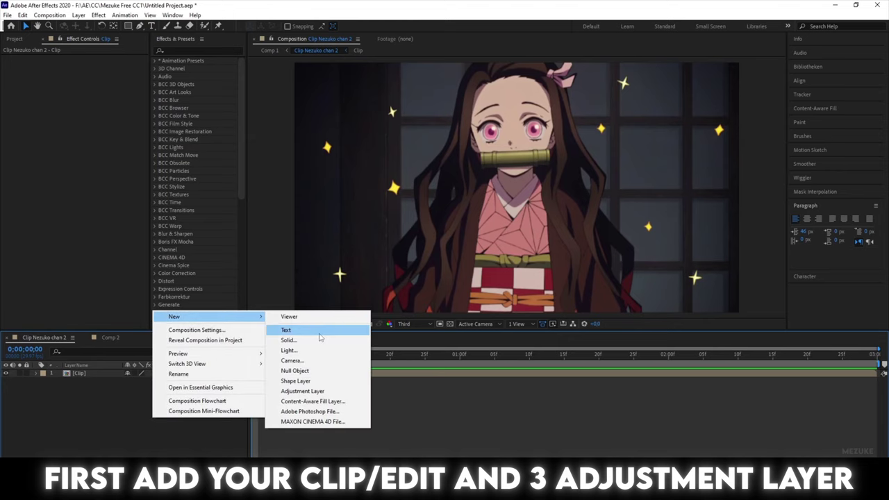
{"action": "left_click", "coordinate": [319, 393]}
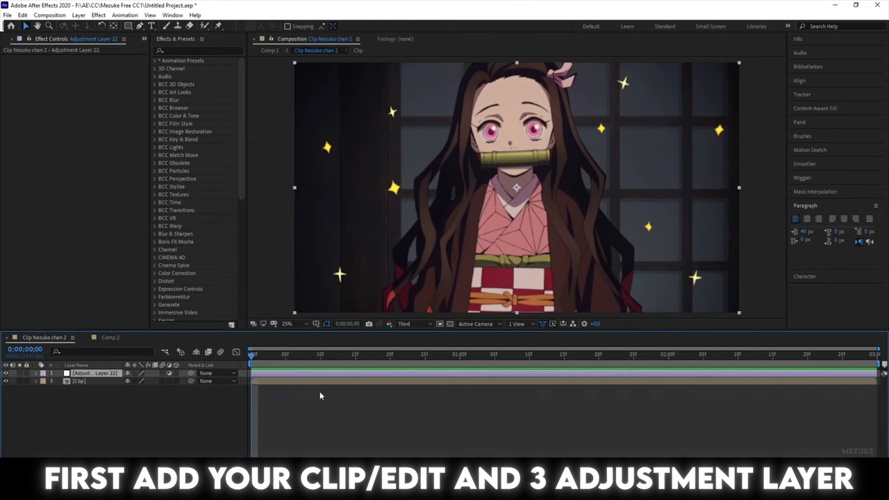
{"action": "key", "text": "ctrl+d"}
{"action": "key", "text": "ctrl+d"}
{"action": "left_click", "coordinate": [264, 389]}
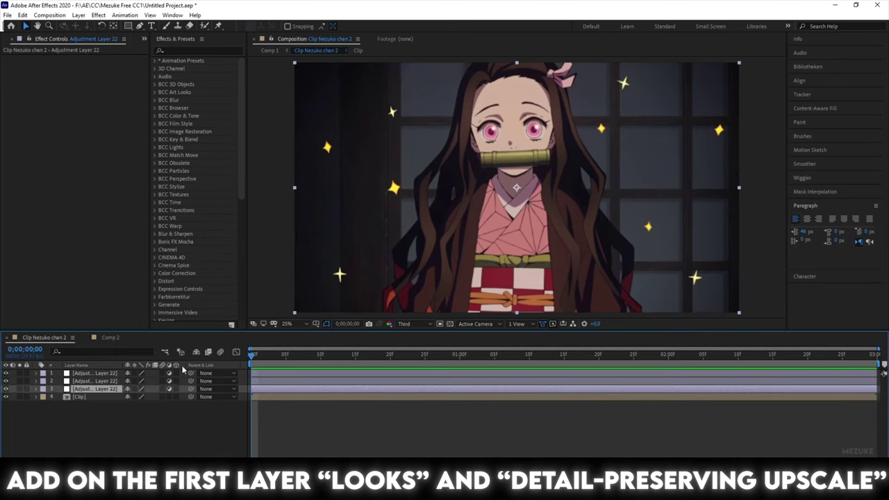
Apply the Looks effect to the selected adjustment layer
{"action": "left_click", "coordinate": [174, 52]}
{"action": "type", "text": "l"}
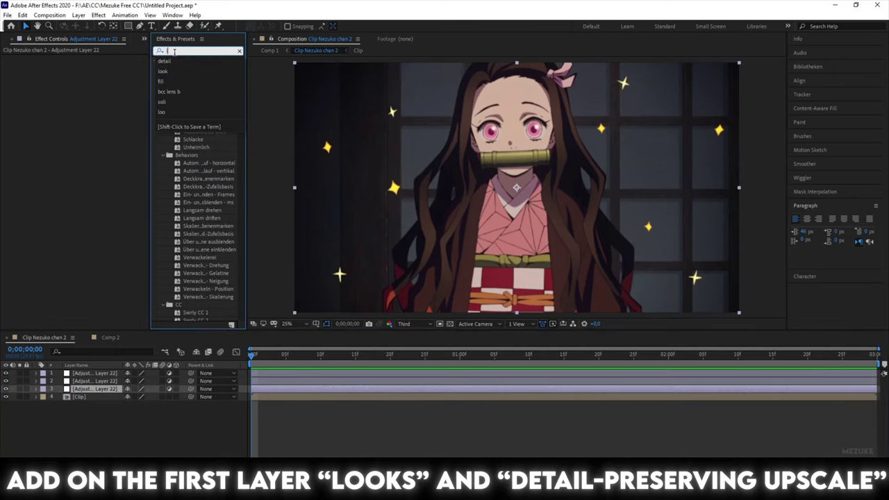
{"action": "type", "text": "ook"}
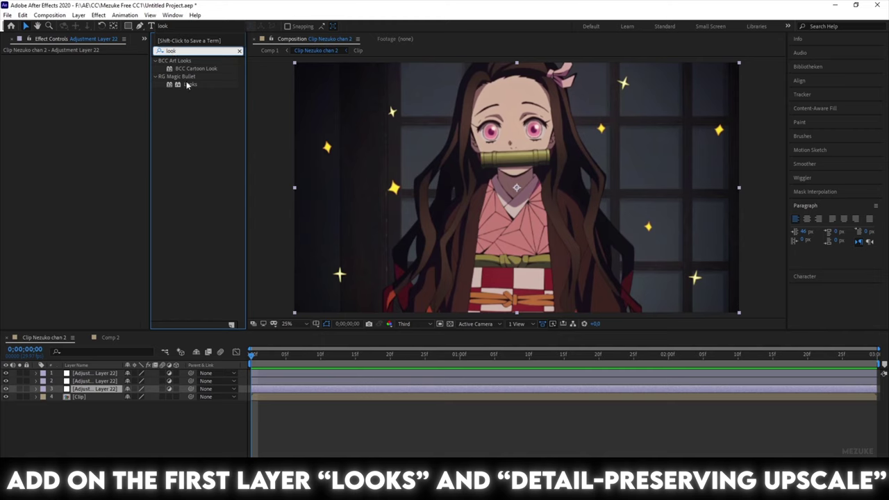
{"action": "double_click", "coordinate": [186, 84]}
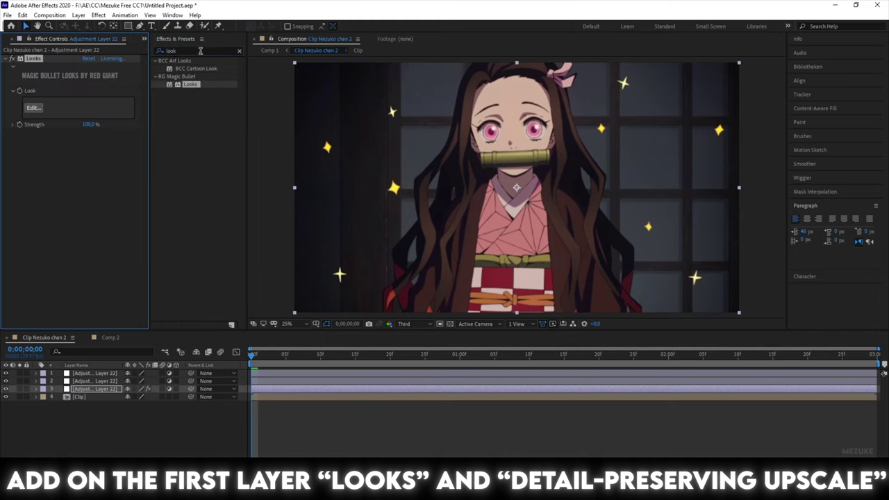
Add Detail-preserving Upscale to the same layer and raise its Reduce Noise to 100%
{"action": "left_click", "coordinate": [200, 51]}
{"action": "type", "text": "de"}
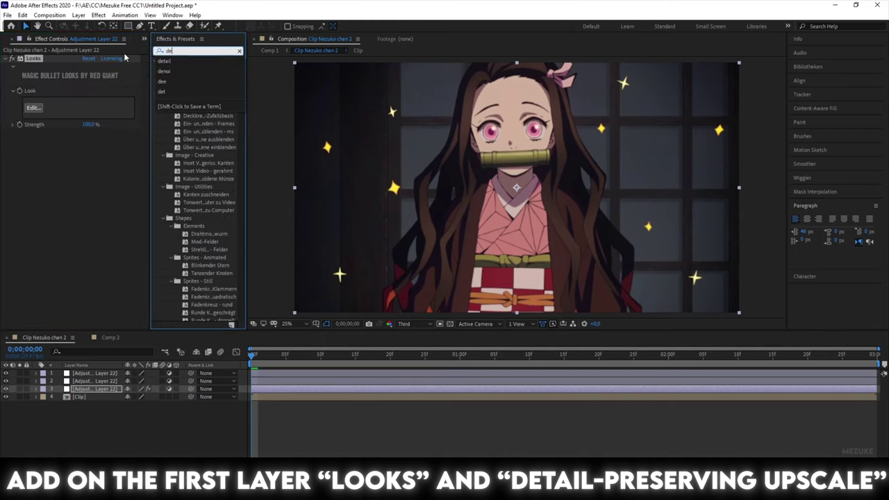
{"action": "type", "text": "tail"}
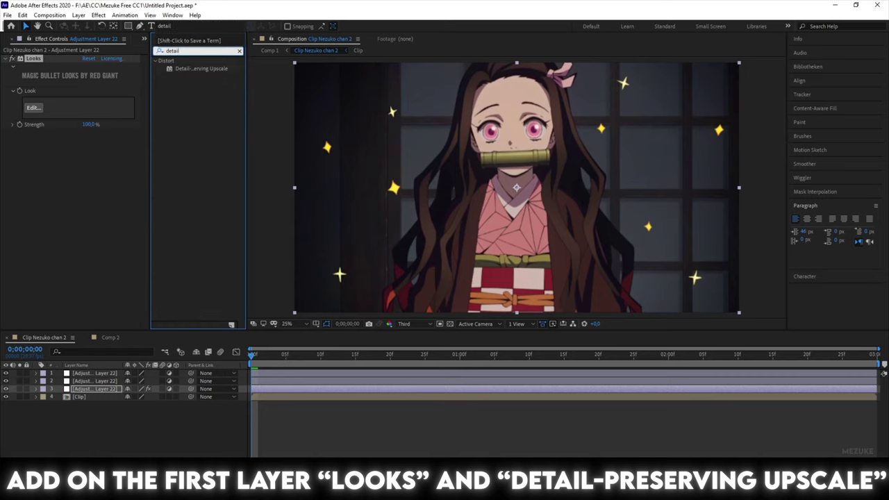
{"action": "left_click_drag", "start_coordinate": [191, 66], "coordinate": [67, 193]}
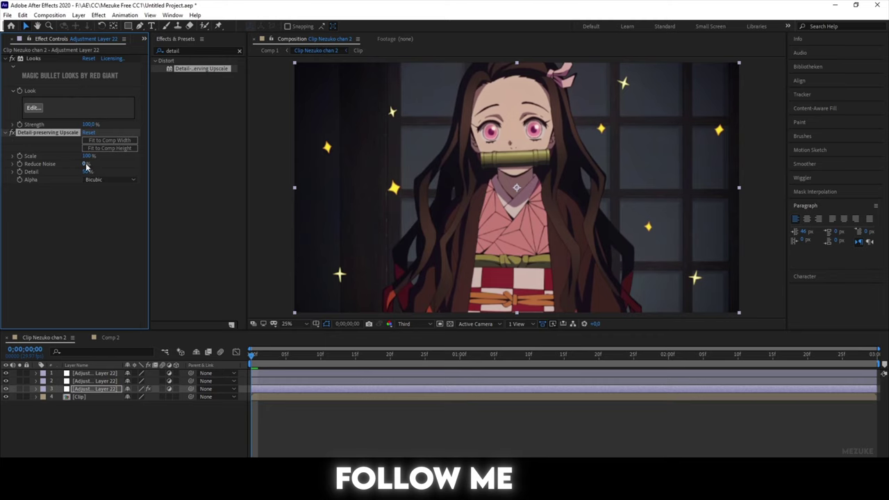
{"action": "left_click_drag", "start_coordinate": [87, 164], "coordinate": [173, 168]}
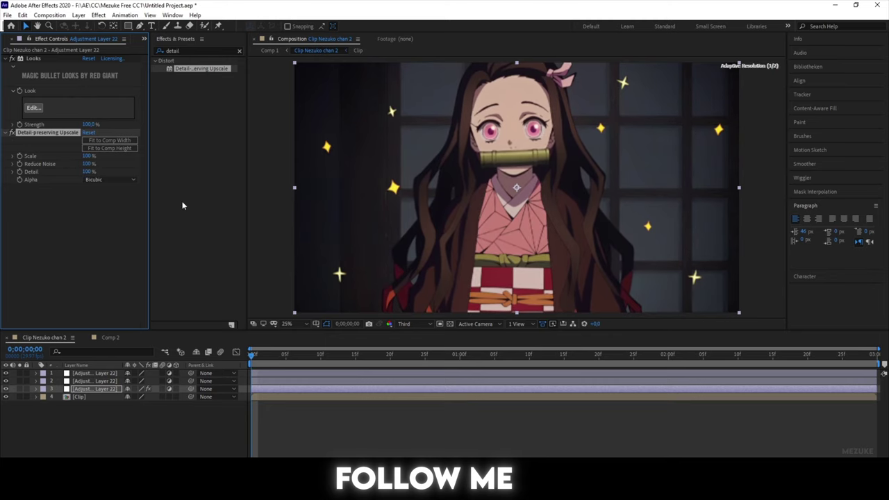
Open the Magic Bullet Looks editor and add a LUT tool to the chain
{"action": "left_click", "coordinate": [35, 107]}
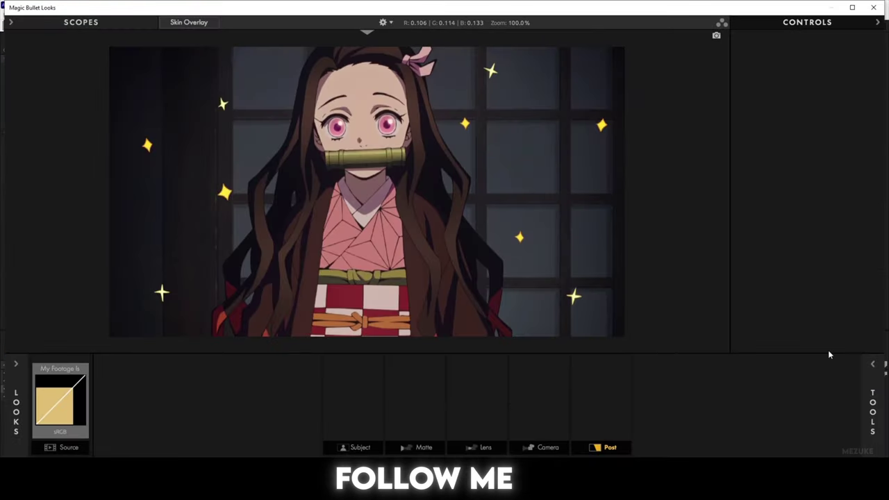
{"action": "left_click", "coordinate": [871, 364]}
{"action": "scroll", "coordinate": [743, 208], "scroll_direction": "down", "scroll_amount": 1}
{"action": "mouse_move", "coordinate": [796, 285]}
{"action": "left_mouse_down"}
{"action": "mouse_move", "coordinate": [580, 412]}
{"action": "mouse_move", "coordinate": [600, 406]}
{"action": "mouse_move", "coordinate": [540, 406]}
{"action": "left_mouse_up"}
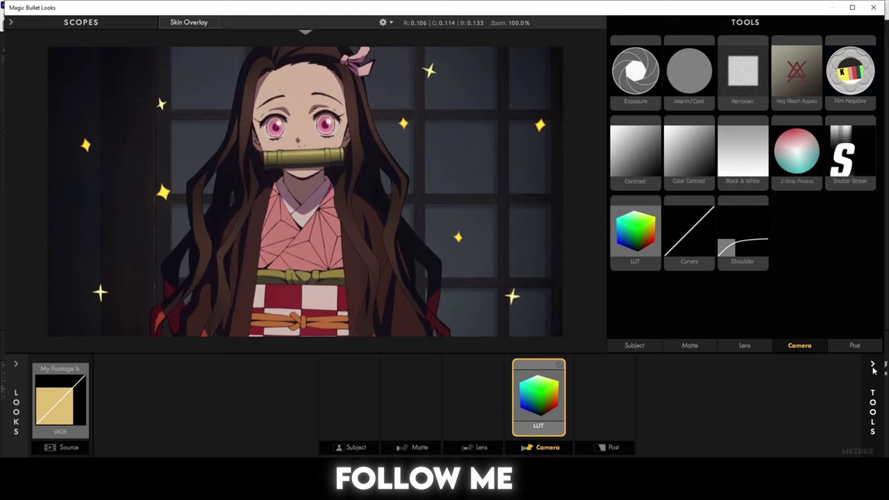
{"action": "left_click", "coordinate": [870, 362]}
Add a Contrast tool and a Pop tool to the post stage of the chain
{"action": "left_click", "coordinate": [872, 364]}
{"action": "left_click_drag", "start_coordinate": [641, 160], "coordinate": [612, 388]}
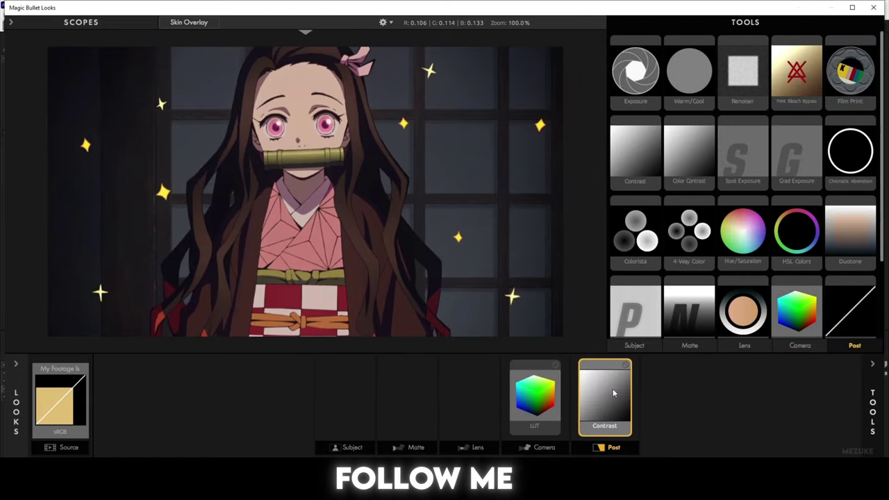
{"action": "scroll", "coordinate": [723, 305], "scroll_direction": "down", "scroll_amount": 1}
{"action": "left_click_drag", "start_coordinate": [629, 285], "coordinate": [627, 402]}
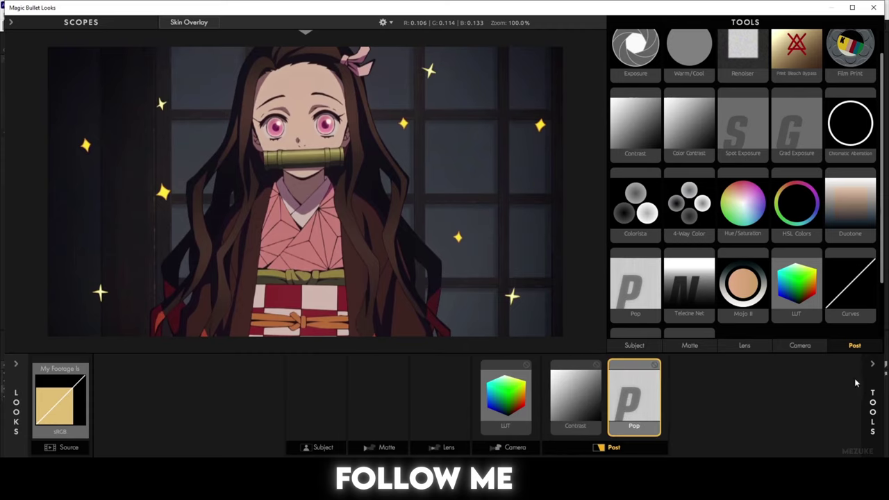
{"action": "left_click", "coordinate": [872, 365]}
Set the Pop amount to 45 and the Contrast amount to 0.050
{"action": "left_click", "coordinate": [797, 62]}
{"action": "type", "text": "45"}
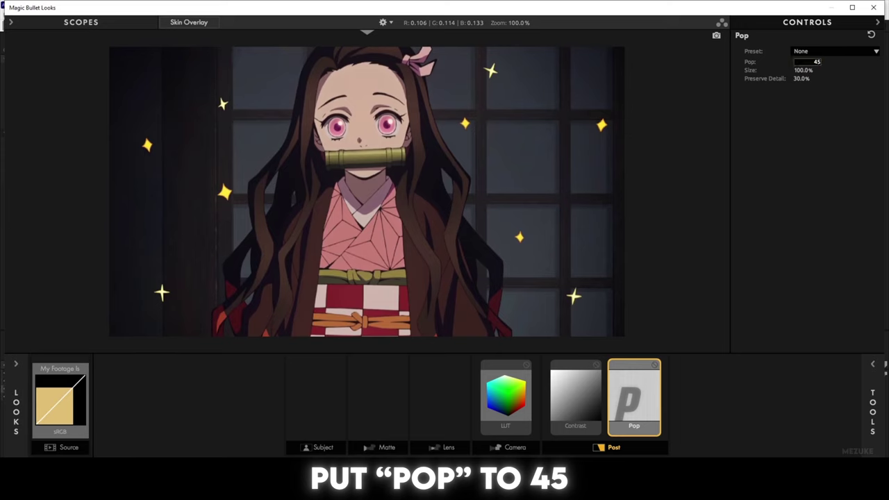
{"action": "key", "text": "Return"}
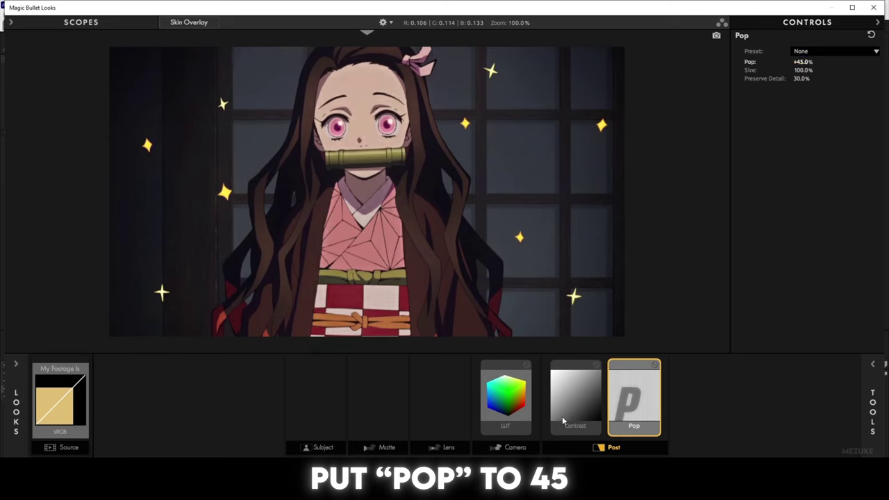
{"action": "left_click", "coordinate": [563, 421]}
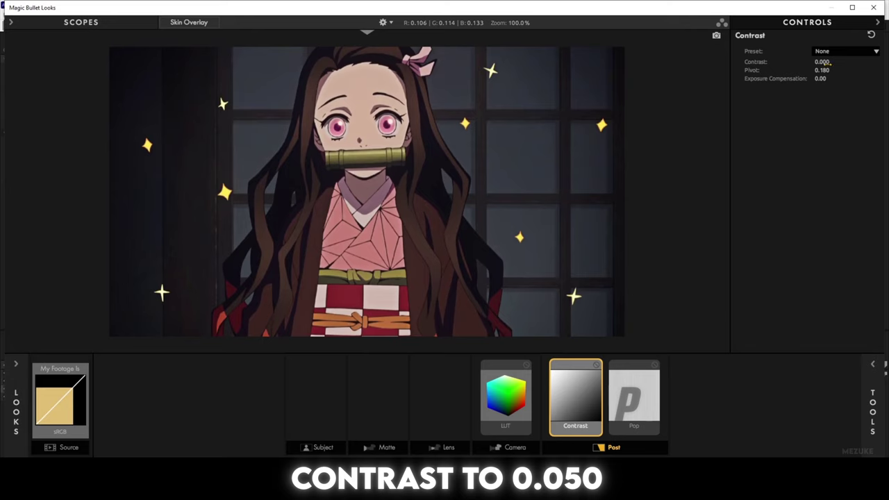
{"action": "left_click", "coordinate": [825, 61]}
{"action": "type", "text": "0"}
{"action": "type", "text": ".050"}
{"action": "key", "text": "Return"}
Choose the Dade LUT and set its strength to 50%
{"action": "left_click", "coordinate": [486, 393]}
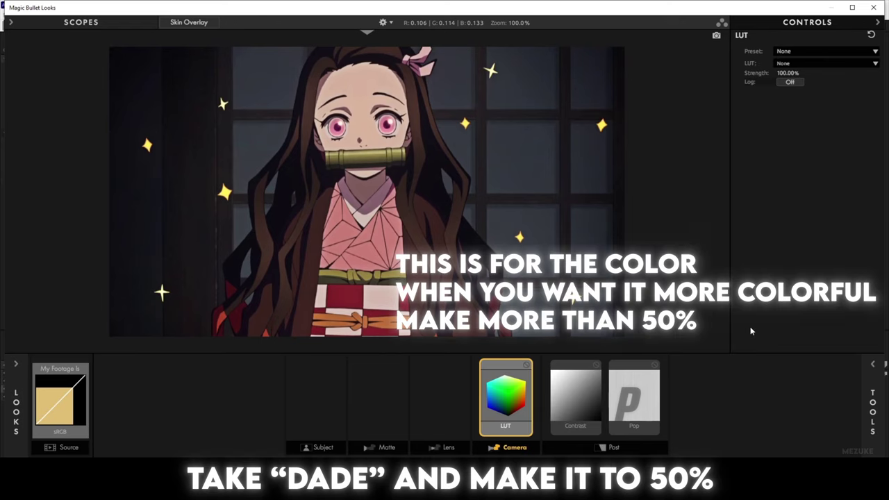
{"action": "left_click", "coordinate": [787, 66]}
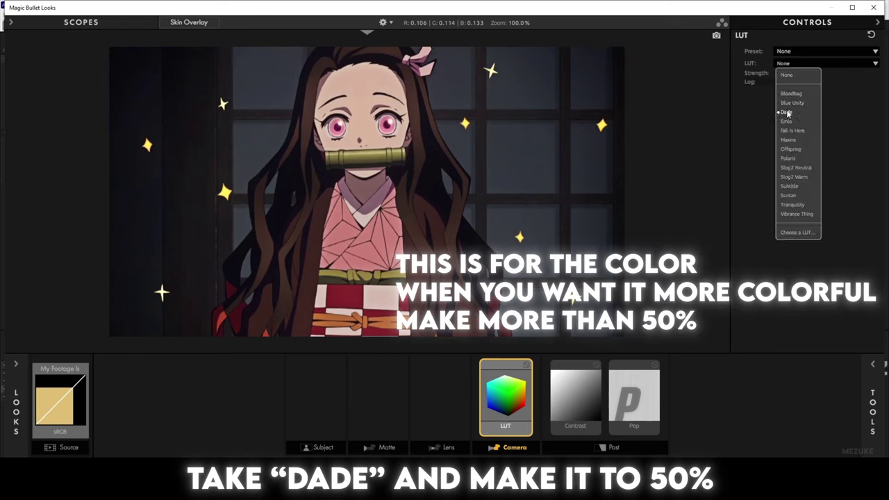
{"action": "left_click", "coordinate": [786, 113]}
{"action": "left_click", "coordinate": [786, 73]}
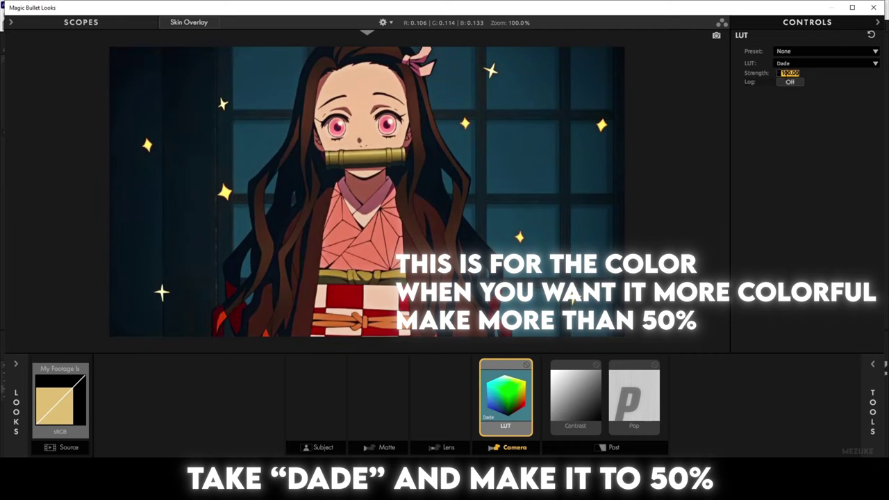
{"action": "type", "text": "50"}
{"action": "key", "text": "Return"}
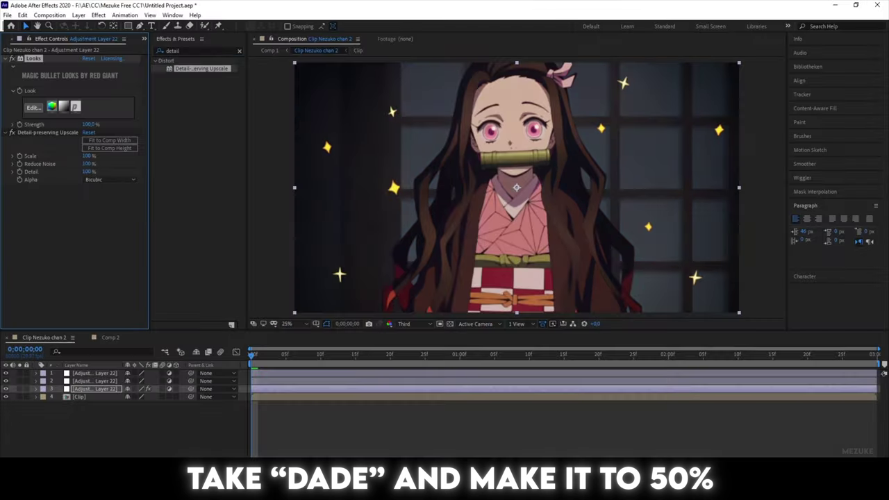
Apply Denoiser III to the second adjustment layer
{"action": "left_click", "coordinate": [278, 381]}
{"action": "key", "text": "BackSpace"}
{"action": "key", "text": "BackSpace"}
{"action": "key", "text": "BackSpace"}
{"action": "type", "text": "noi"}
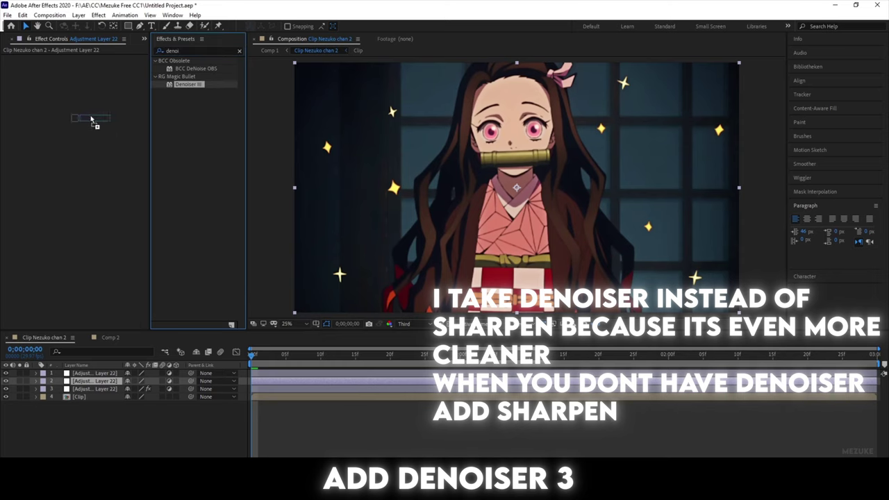
{"action": "left_click_drag", "start_coordinate": [187, 86], "coordinate": [97, 125]}
Set Denoiser III's Reduce Noise to 90 and Smooth Colors to 30
{"action": "left_click", "coordinate": [88, 74]}
{"action": "key", "text": "Return"}
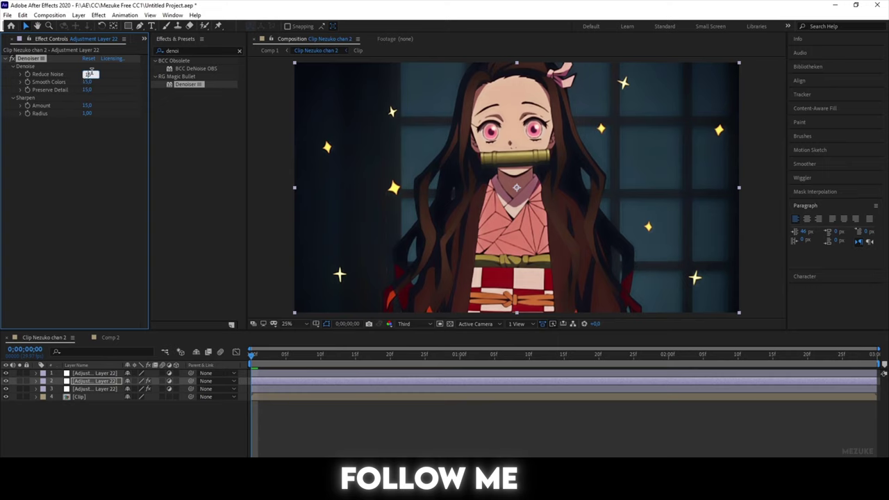
{"action": "type", "text": "90"}
{"action": "key", "text": "Return"}
{"action": "key", "text": "Tab"}
{"action": "type", "text": "30"}
{"action": "key", "text": "Return"}
Set Preserve Detail to 90, Sharpen Amount to 30 and Sharpen Radius to 3
{"action": "left_click", "coordinate": [87, 90]}
{"action": "type", "text": "90"}
{"action": "key", "text": "Return"}
{"action": "left_click", "coordinate": [88, 105]}
{"action": "key", "text": "Return"}
{"action": "left_click", "coordinate": [87, 113]}
{"action": "type", "text": "30"}
{"action": "key", "text": "Escape"}
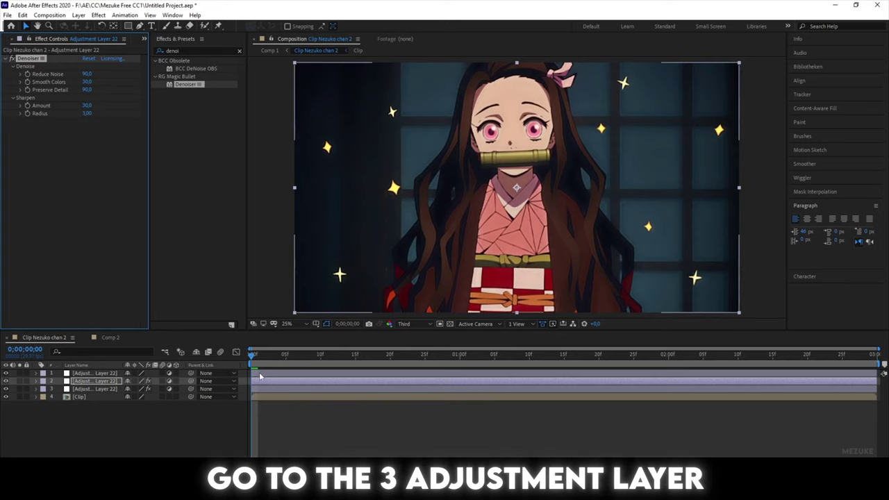
Apply Unsharp Mask to the top adjustment layer with Amount 60
{"action": "left_click", "coordinate": [264, 372]}
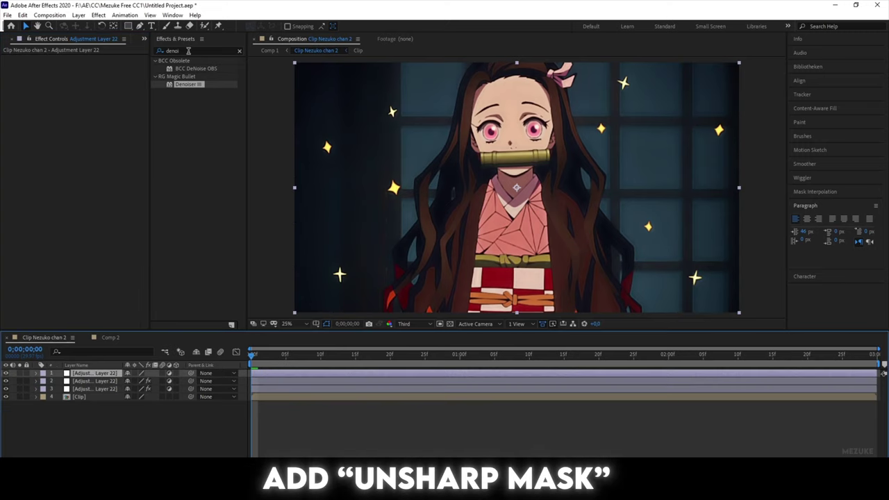
{"action": "key", "text": "ctrl+5"}
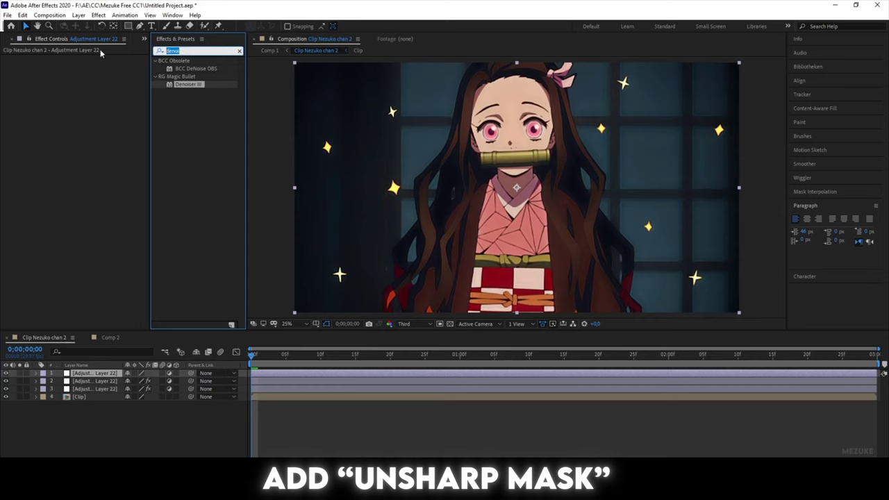
{"action": "type", "text": "unsh"}
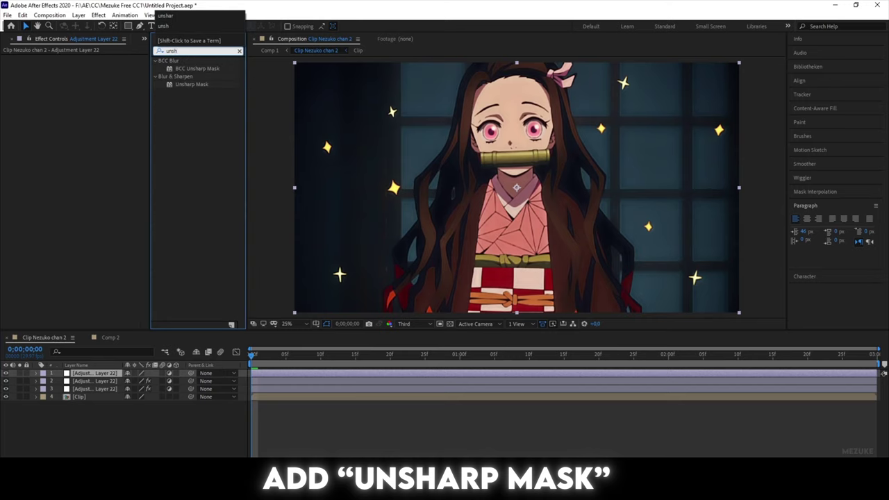
{"action": "left_click_drag", "start_coordinate": [188, 84], "coordinate": [66, 129]}
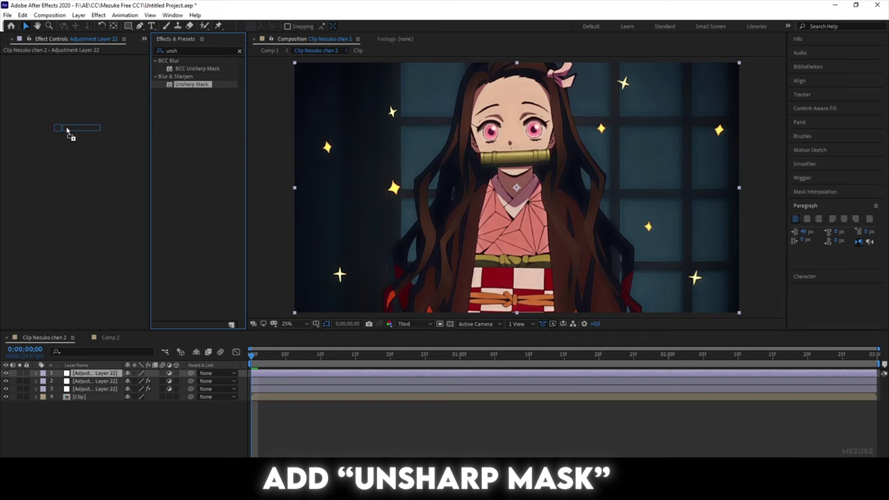
{"action": "left_click", "coordinate": [88, 66]}
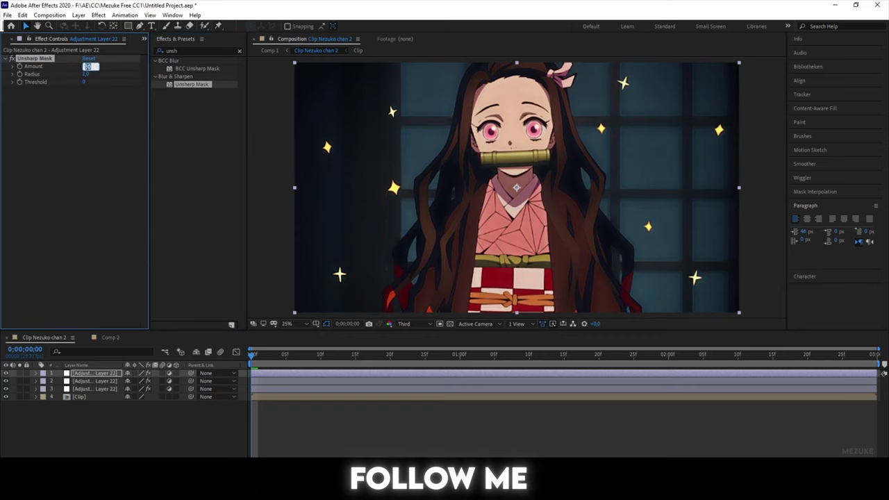
{"action": "type", "text": "60"}
{"action": "key", "text": "Return"}
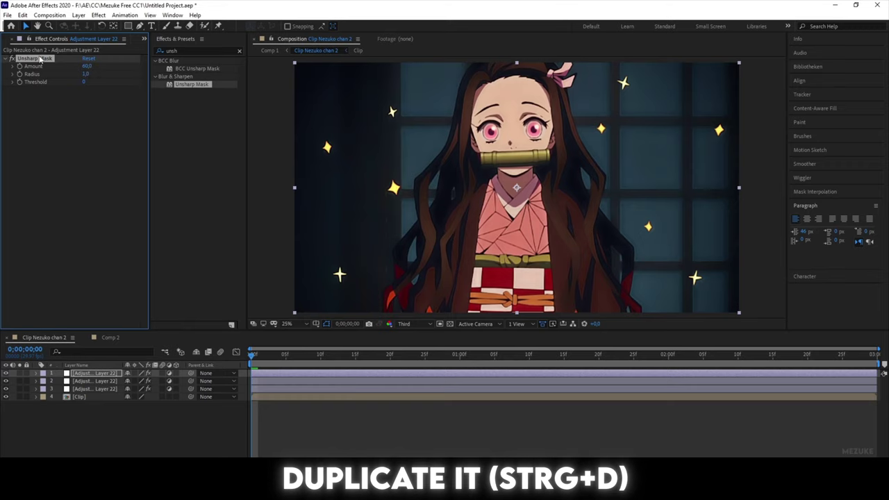
Duplicate it as Unsharp Mask 2 with Amount 10 and Radius 50
{"action": "key", "text": "ctrl+d"}
{"action": "left_click", "coordinate": [88, 98]}
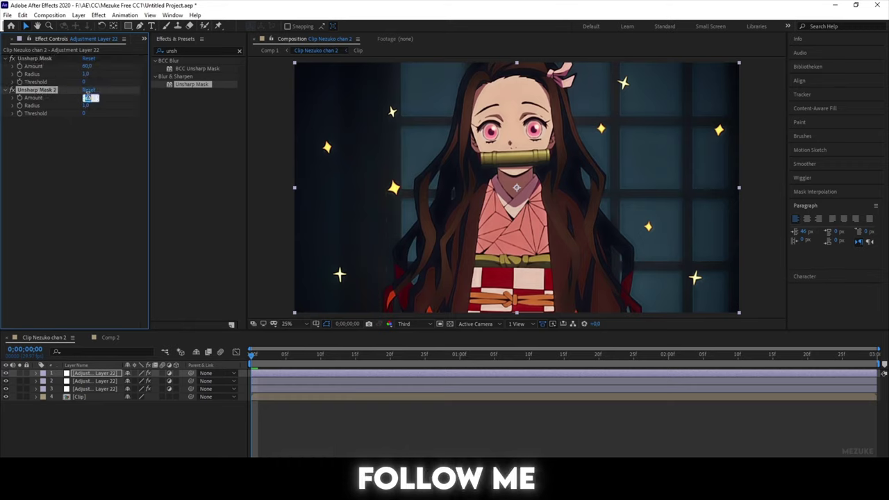
{"action": "type", "text": "10"}
{"action": "key", "text": "Return"}
{"action": "left_click", "coordinate": [86, 105]}
{"action": "type", "text": "50"}
{"action": "key", "text": "Return"}
{"action": "left_click", "coordinate": [78, 194]}
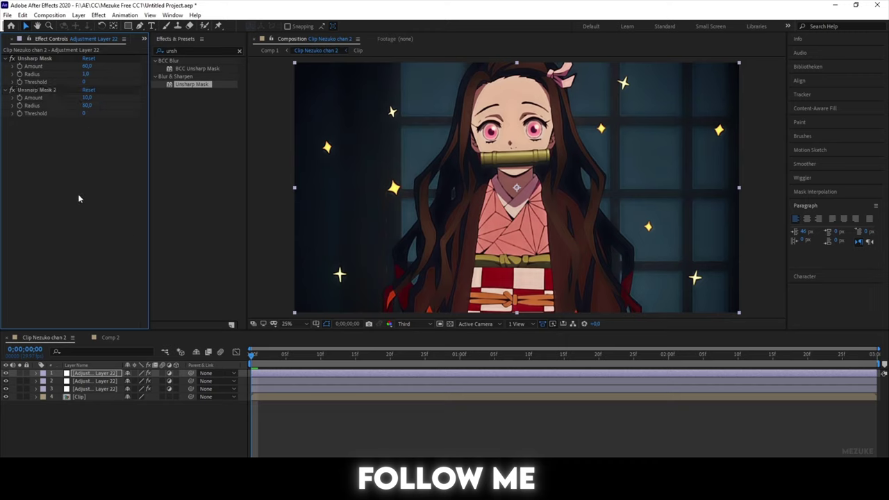
{"action": "left_click", "coordinate": [275, 389]}
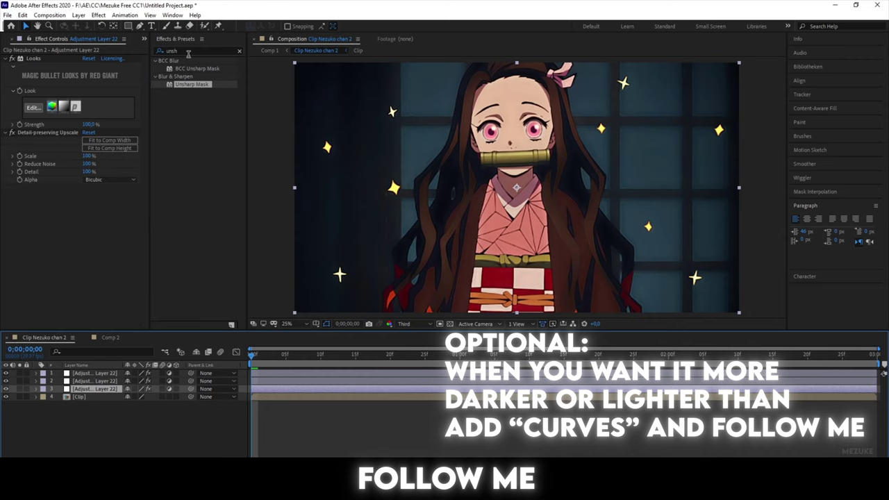
{"action": "left_click", "coordinate": [189, 53]}
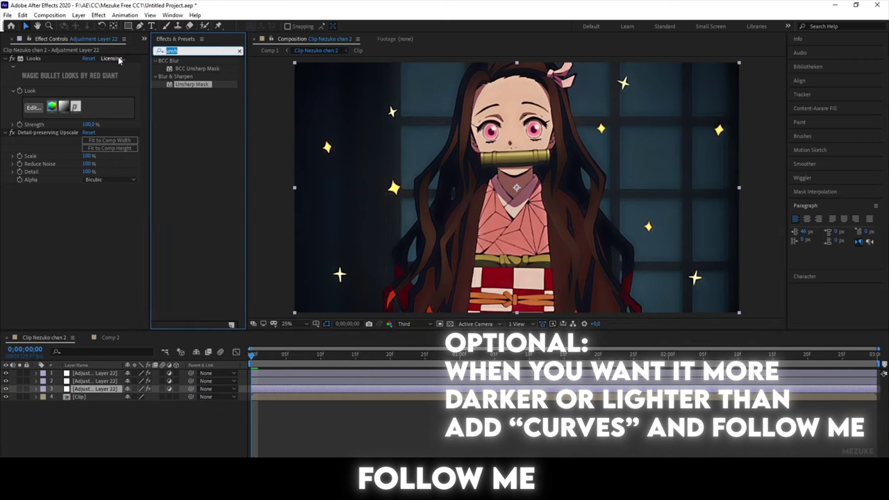
{"action": "type", "text": "curve"}
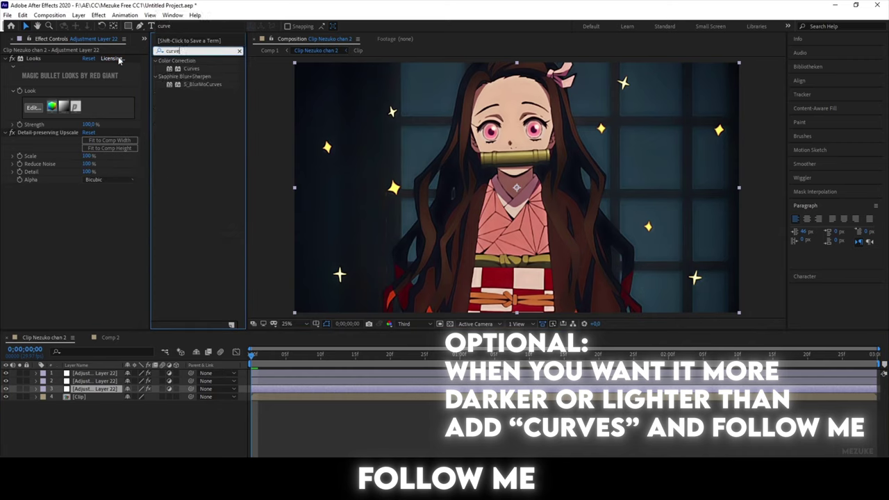
{"action": "left_click_drag", "start_coordinate": [190, 69], "coordinate": [73, 227]}
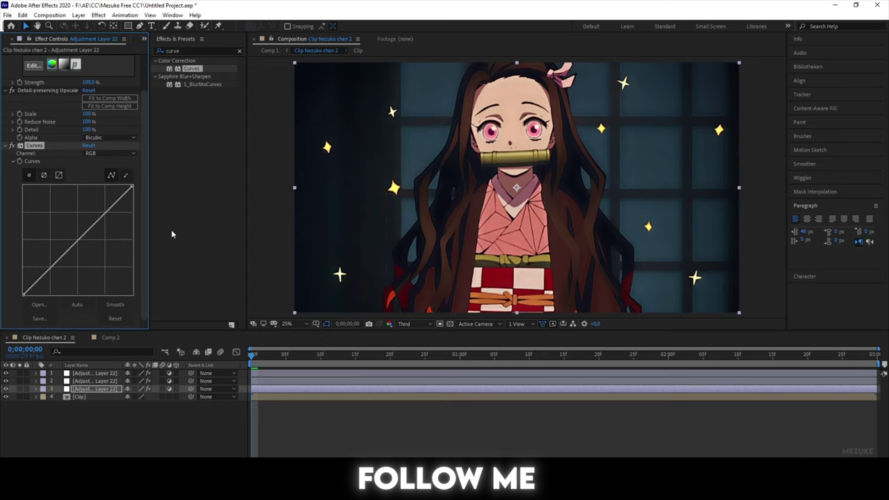
{"action": "left_click_drag", "start_coordinate": [99, 218], "coordinate": [101, 223]}
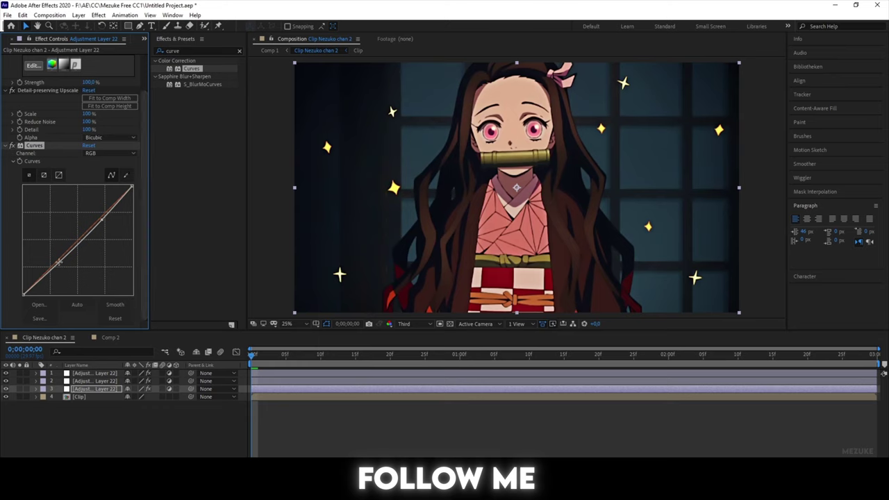
{"action": "left_click_drag", "start_coordinate": [59, 261], "coordinate": [61, 263]}
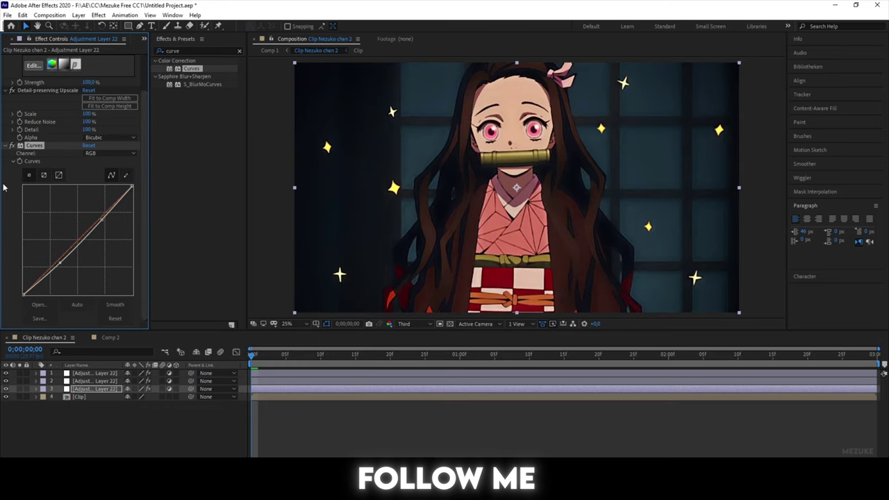
{"action": "left_click", "coordinate": [12, 146]}
{"action": "left_click", "coordinate": [12, 146]}
{"action": "left_click", "coordinate": [11, 146]}
{"action": "left_click", "coordinate": [12, 146]}
{"action": "left_click", "coordinate": [12, 146]}
{"action": "left_click", "coordinate": [12, 145]}
{"action": "left_click_drag", "start_coordinate": [102, 220], "coordinate": [98, 214]}
{"action": "mouse_move", "coordinate": [60, 263]}
{"action": "left_mouse_down"}
{"action": "mouse_move", "coordinate": [69, 257]}
{"action": "mouse_move", "coordinate": [50, 252]}
{"action": "left_mouse_up"}
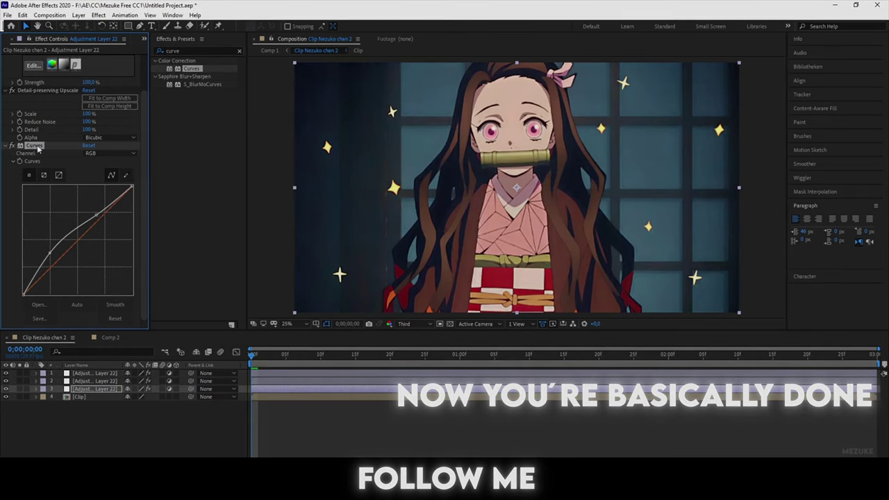
{"action": "key", "text": "Delete"}
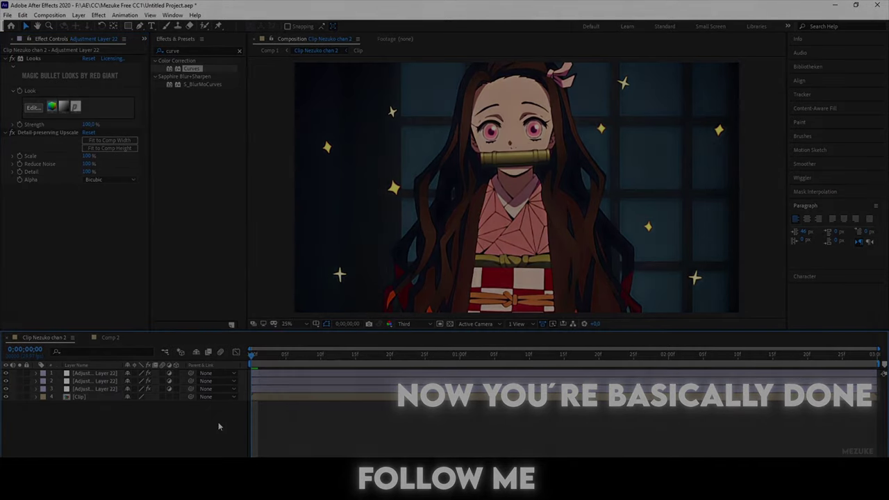